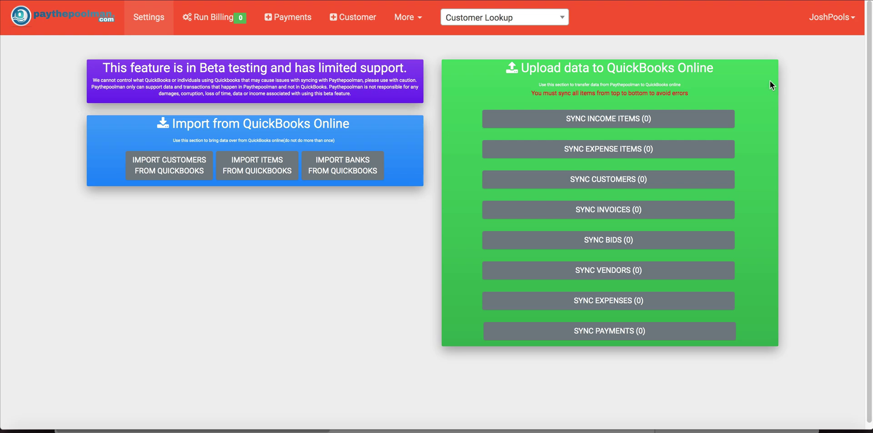
pyautogui.moveTo(519, 69); pyautogui.dragTo(820, 74)
pyautogui.click(731, 76)
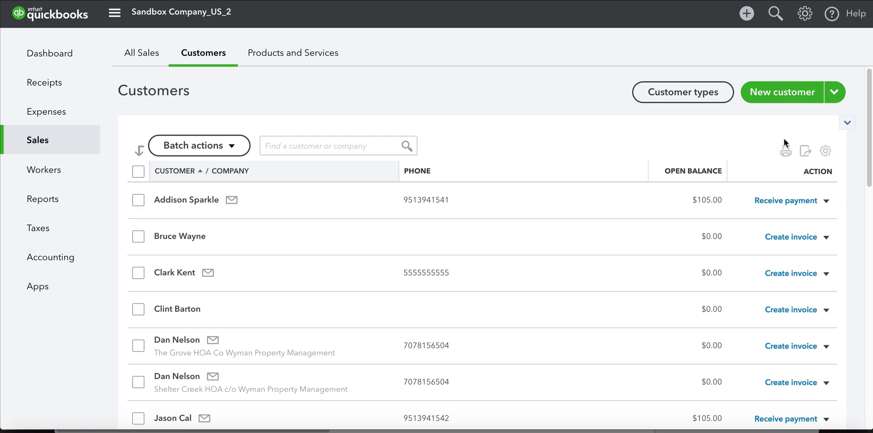
# Step: Open the Chart of Accounts from the QuickBooks Online settings gear menu
pyautogui.click(803, 16)
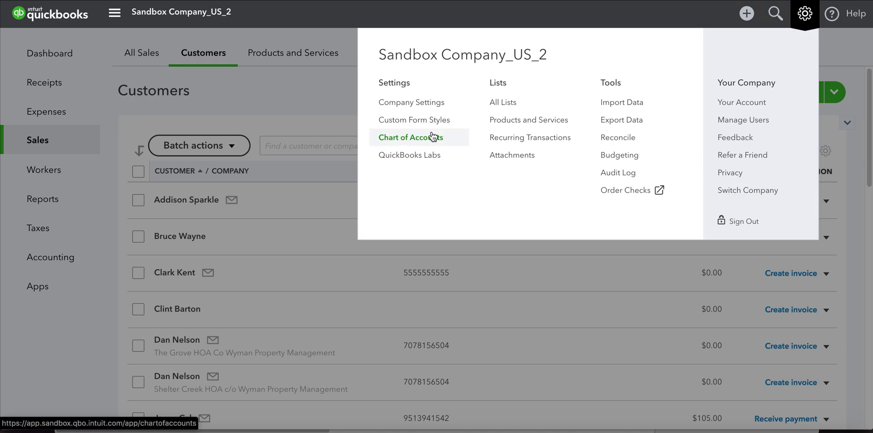
pyautogui.click(451, 139)
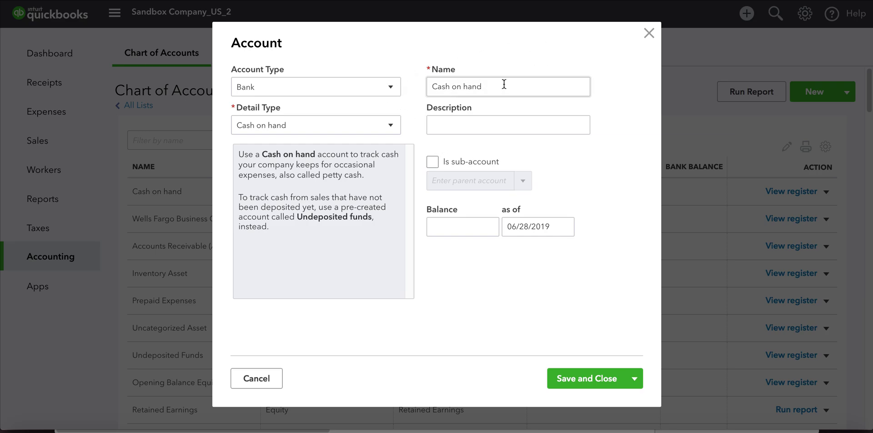
# Step: Create a Checking-type bank account named 'Business Checking - B of A' and save it
pyautogui.moveTo(503, 87); pyautogui.dragTo(419, 88)
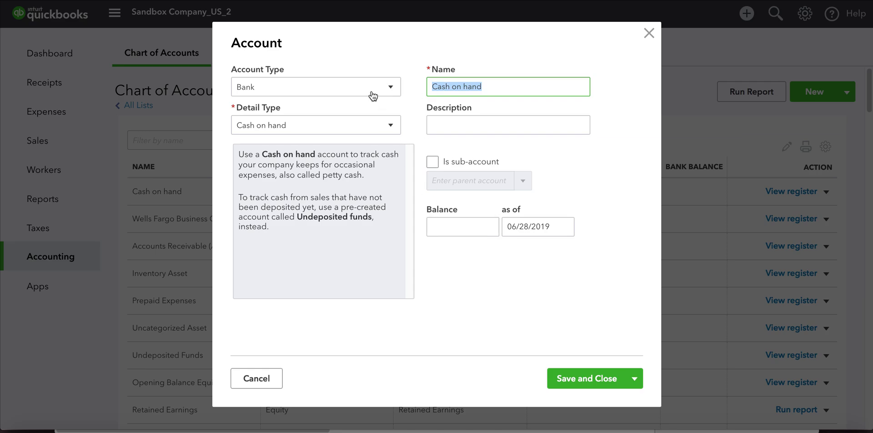
pyautogui.click(387, 122)
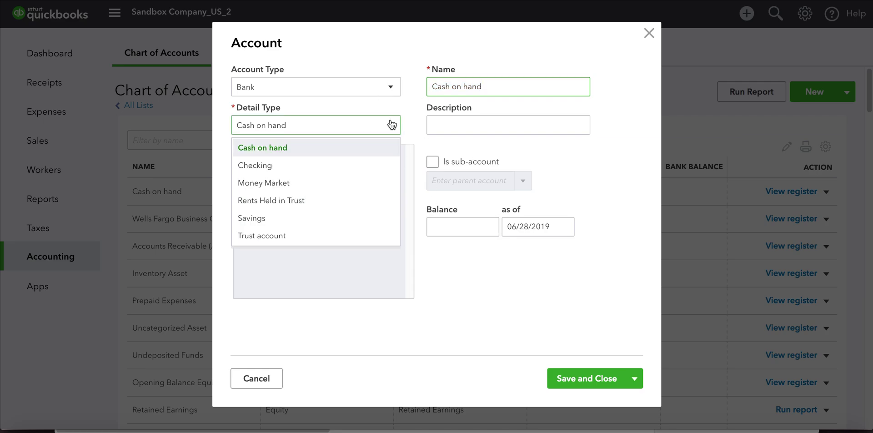
pyautogui.click(273, 165)
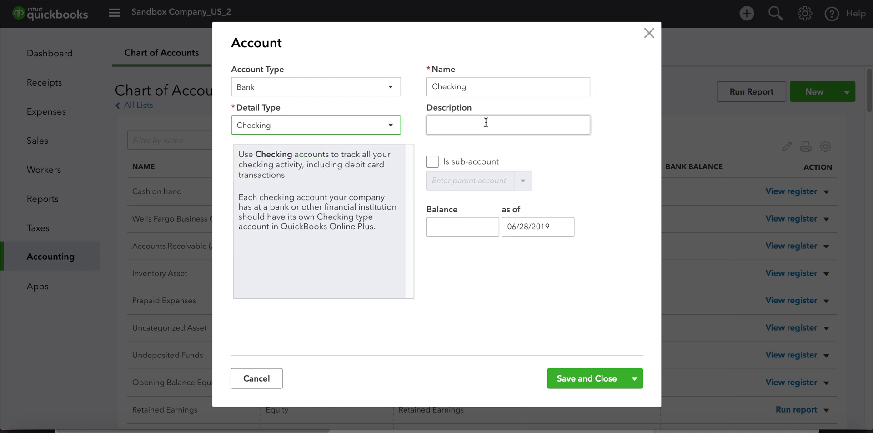
pyautogui.doubleClick(430, 86)
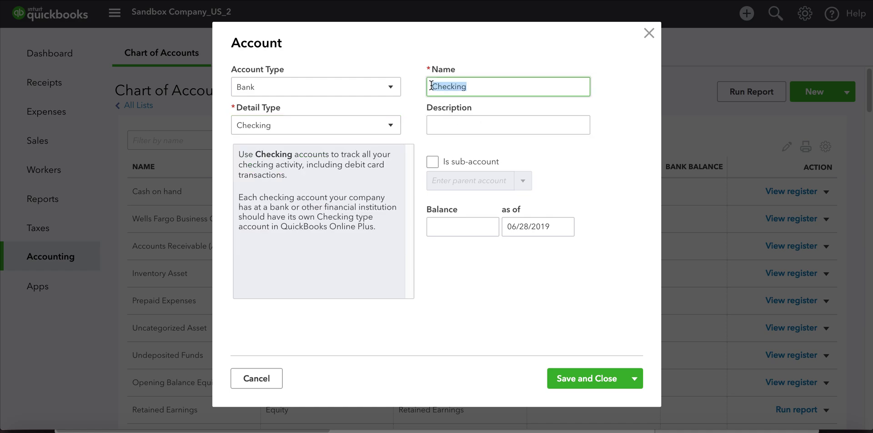
pyautogui.click(431, 86)
pyautogui.write('Business')
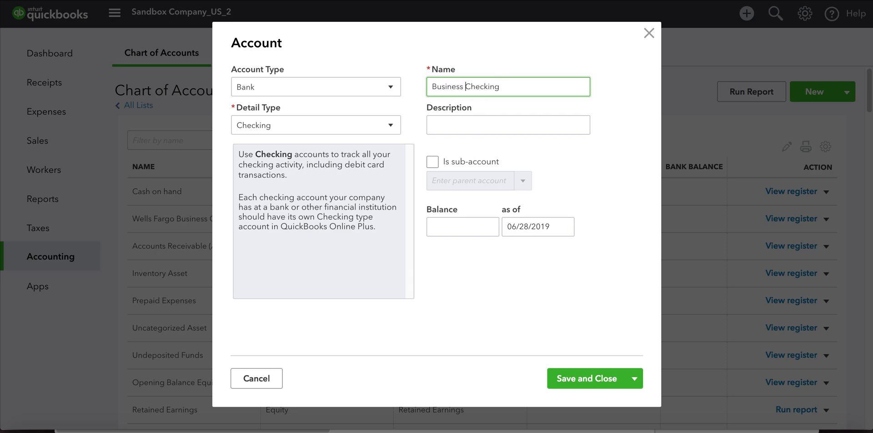
pyautogui.click(530, 84)
pyautogui.write('- B  of ')
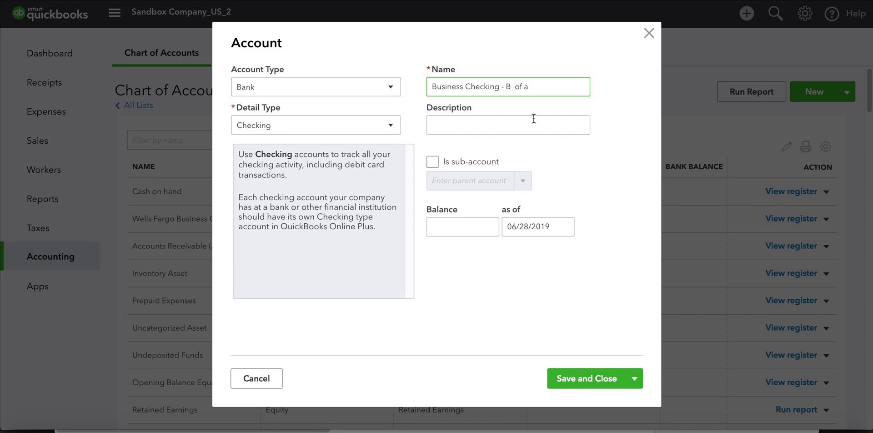
pyautogui.write('A')
pyautogui.click(586, 377)
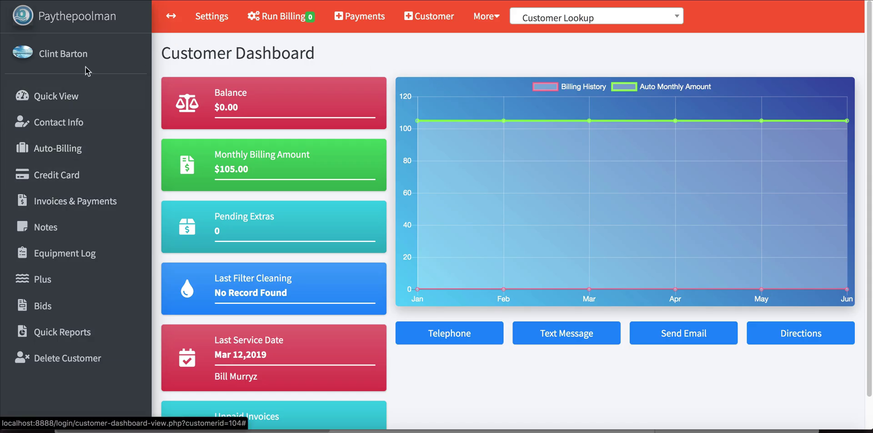
# Step: Open the customer's Invoices & Payments page from the dashboard sidebar
pyautogui.click(73, 200)
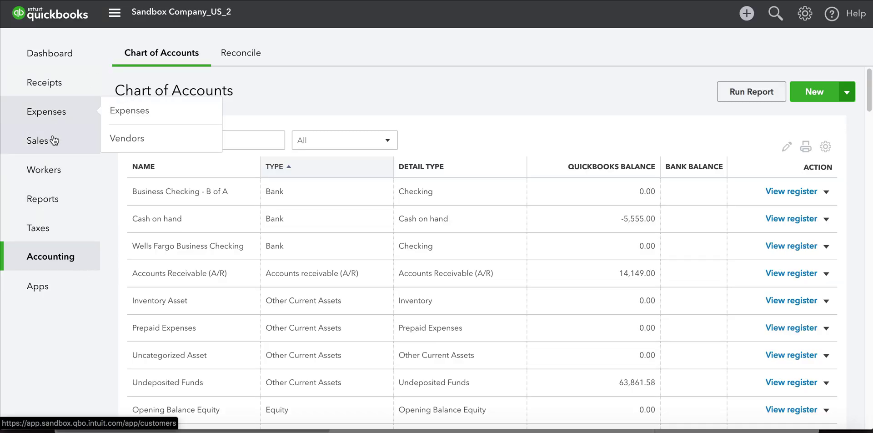
# Step: Review the customer's empty QuickBooks transaction list, then start a new Paythepoolman invoice
pyautogui.click(162, 166)
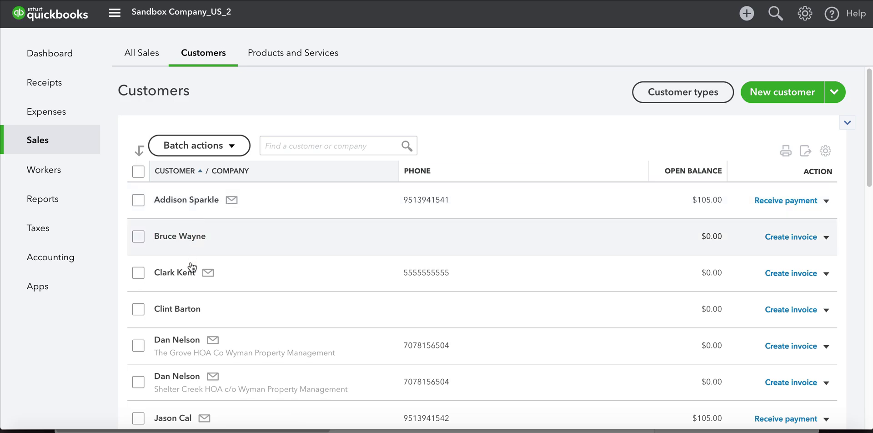
pyautogui.click(185, 310)
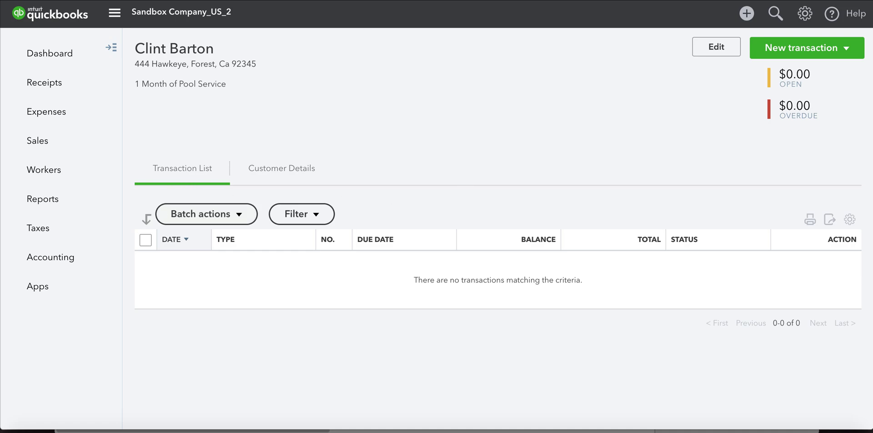
pyautogui.hotkey('ctrl', 'Tab')
pyautogui.click(350, 67)
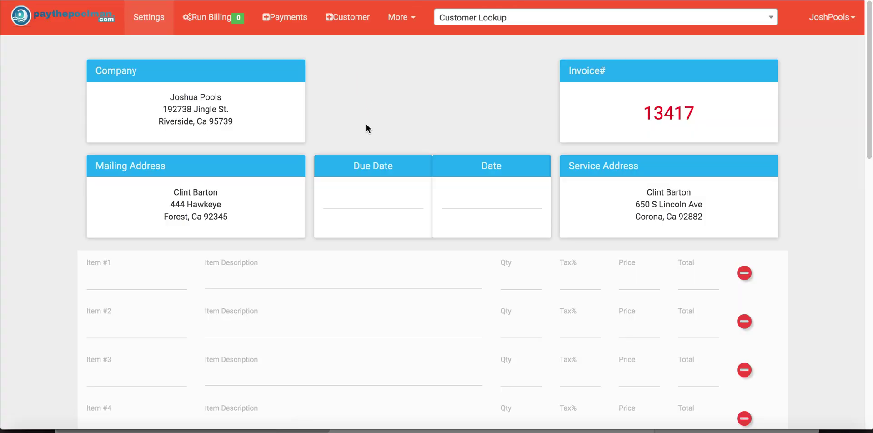
# Step: Save invoice 13417 dated 2019-06-28 with Residential Pool Service $175 as the item
pyautogui.click(362, 236)
pyautogui.click(490, 346)
pyautogui.click(489, 234)
pyautogui.click(492, 345)
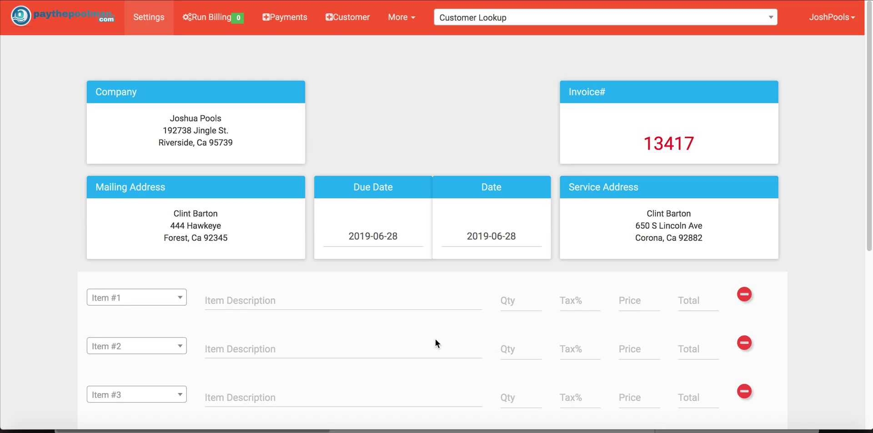
pyautogui.click(155, 300)
pyautogui.write('pool')
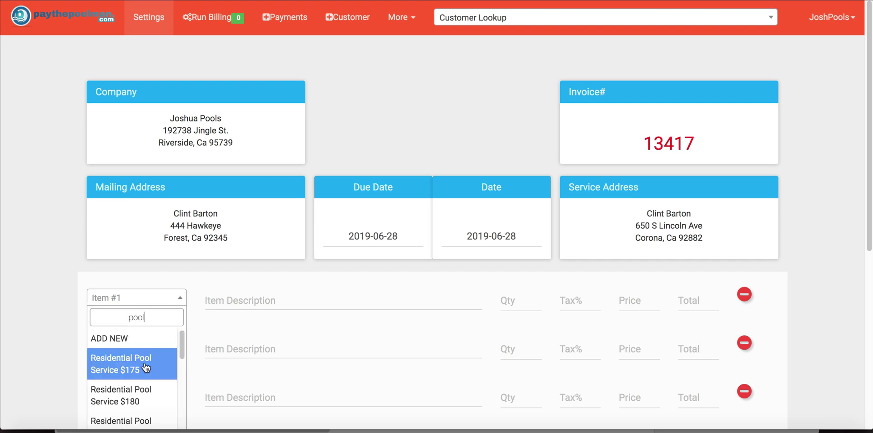
pyautogui.click(145, 366)
pyautogui.scroll(-5, 374, 337)
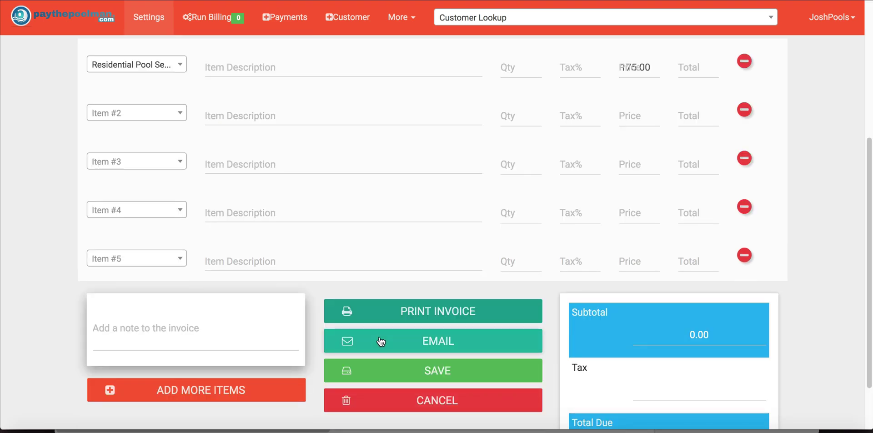
pyautogui.click(354, 376)
pyautogui.click(351, 320)
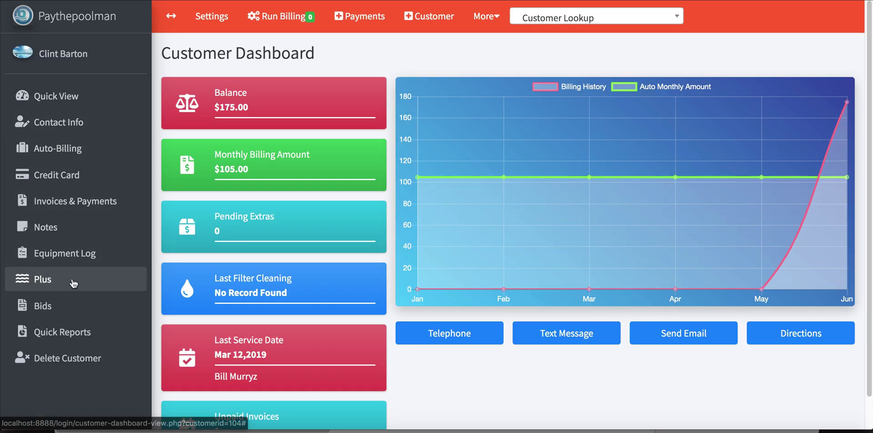
# Step: Check invoice #13417 in the customer's Invoices & Payments list, then go to Payment Logging
pyautogui.click(69, 202)
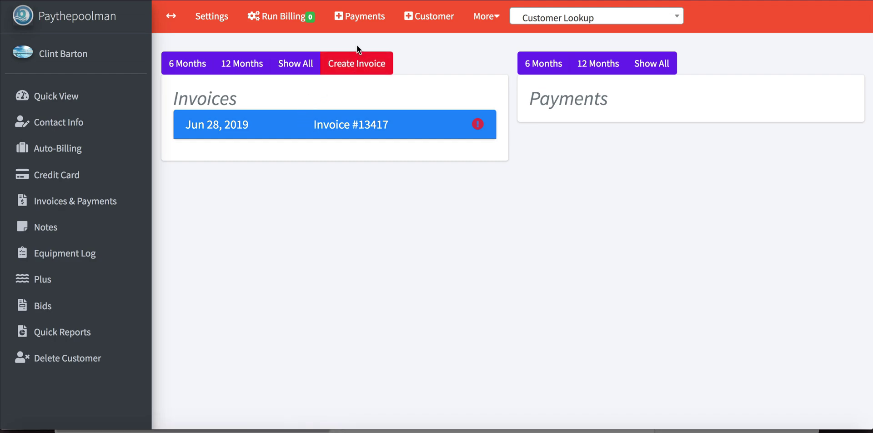
pyautogui.click(357, 20)
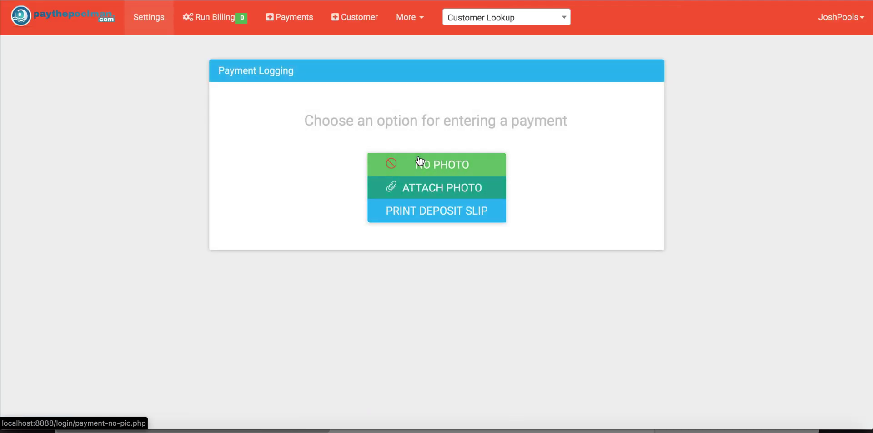
# Step: Start a manual payment entry for the customer with payment method Cash
pyautogui.click(415, 164)
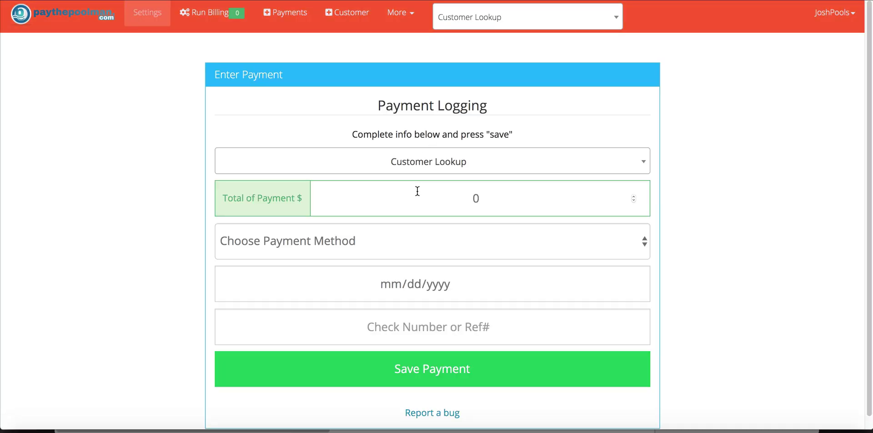
pyautogui.click(415, 170)
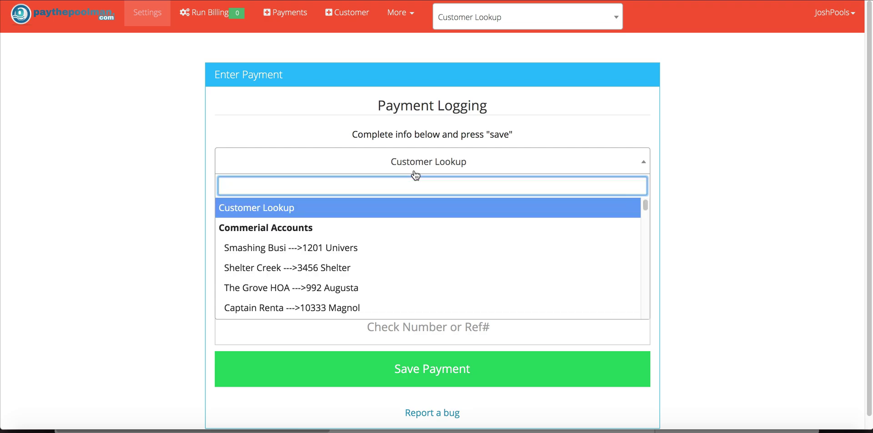
pyautogui.write('bart')
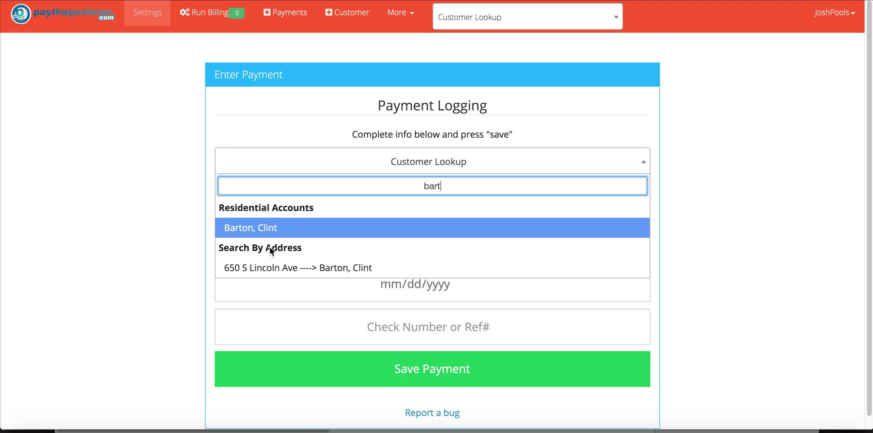
pyautogui.click(271, 232)
pyautogui.click(597, 254)
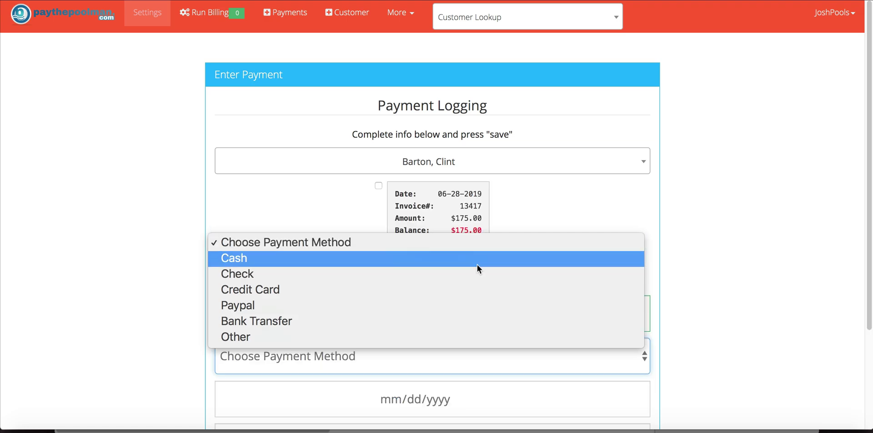
pyautogui.click(477, 264)
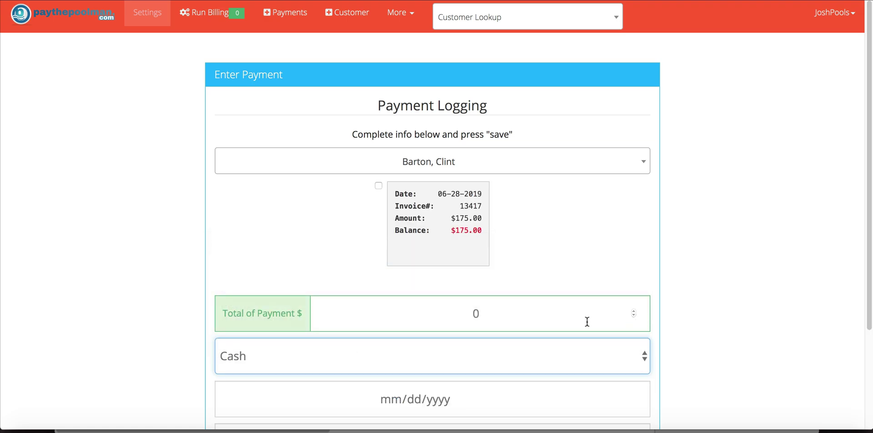
# Step: Apply the payment to invoice #13417, date it June 28, 2019, and save
pyautogui.click(472, 236)
pyautogui.scroll(-4, 538, 381)
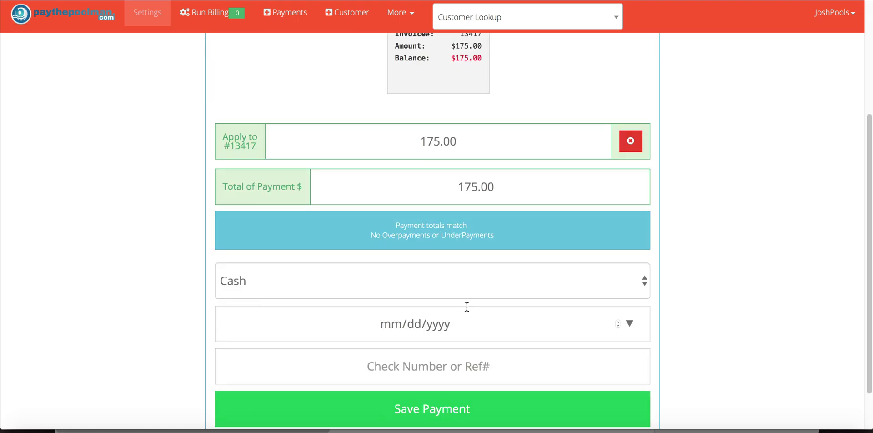
pyautogui.click(629, 323)
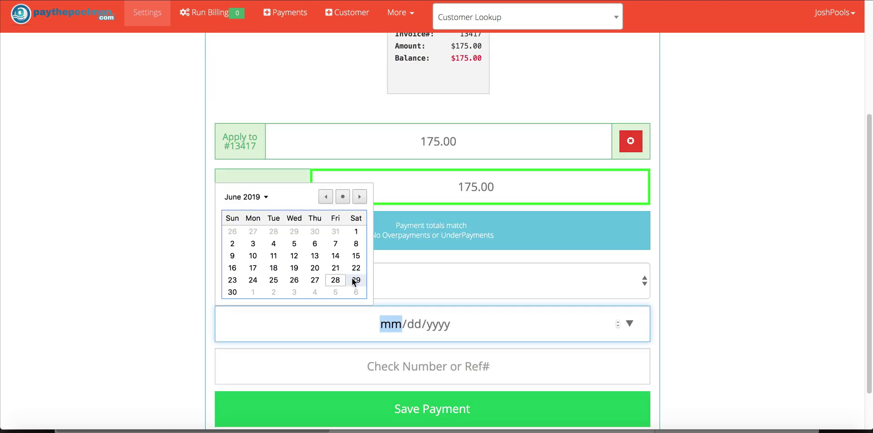
pyautogui.click(331, 280)
pyautogui.click(445, 400)
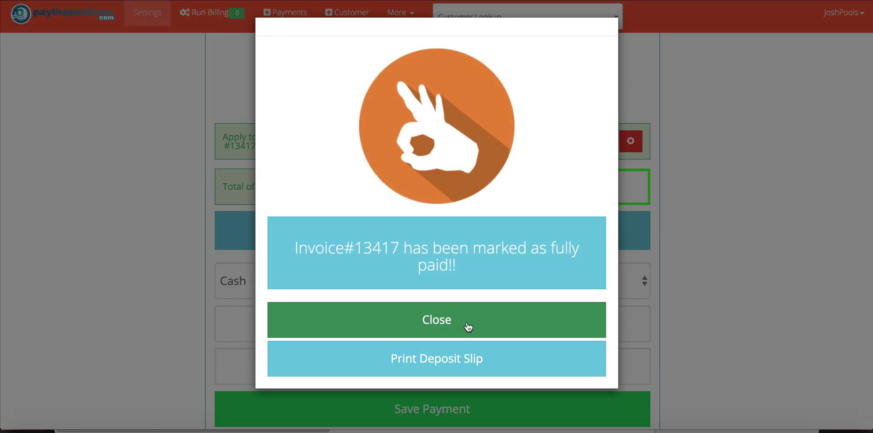
pyautogui.click(467, 324)
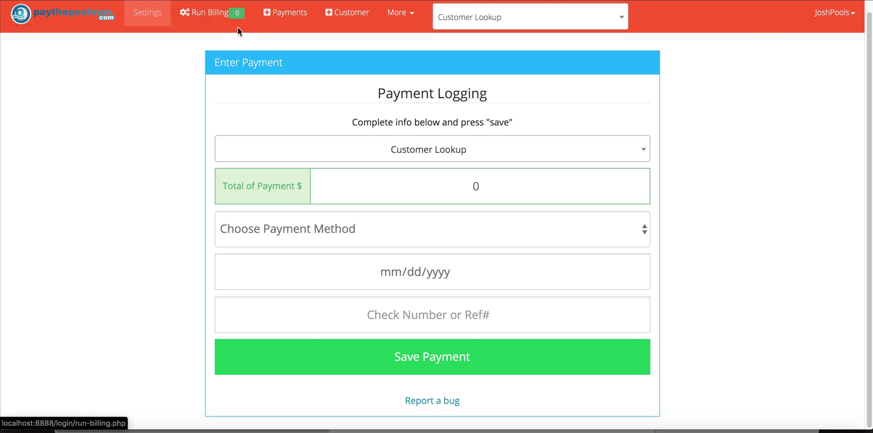
# Step: Begin the QuickBooks Online connection from Paythepoolman's company Settings
pyautogui.click(140, 23)
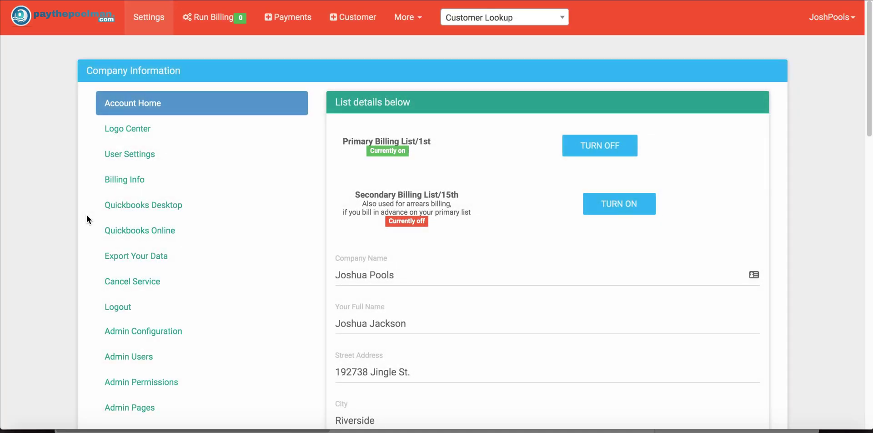
pyautogui.click(143, 229)
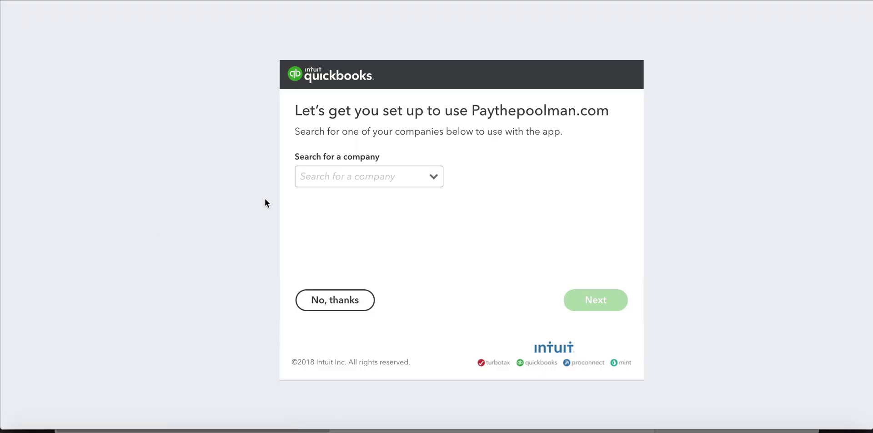
# Step: Select Sandbox Company_US_2 as the QuickBooks company to link and confirm
pyautogui.click(394, 173)
pyautogui.click(431, 179)
pyautogui.click(385, 228)
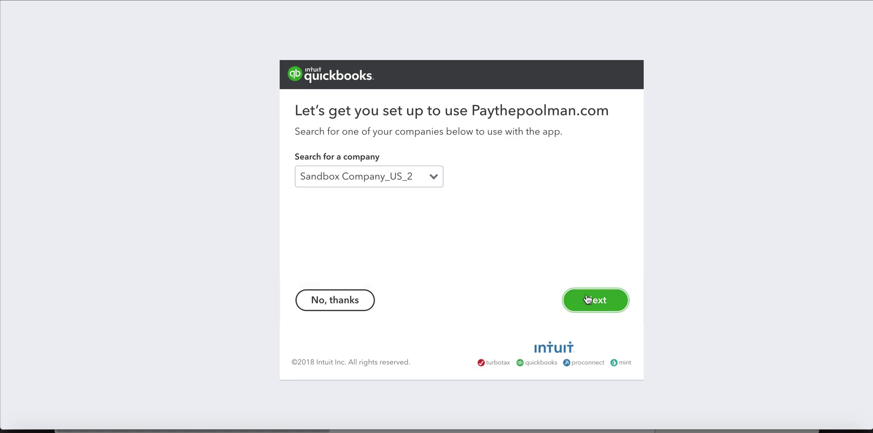
pyautogui.click(587, 298)
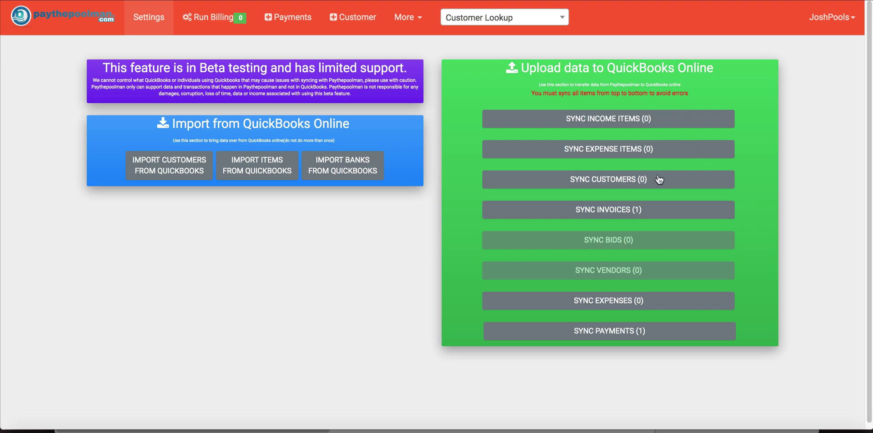
# Step: Sync the one pending invoice and the one pending payment to QuickBooks Online
pyautogui.click(642, 214)
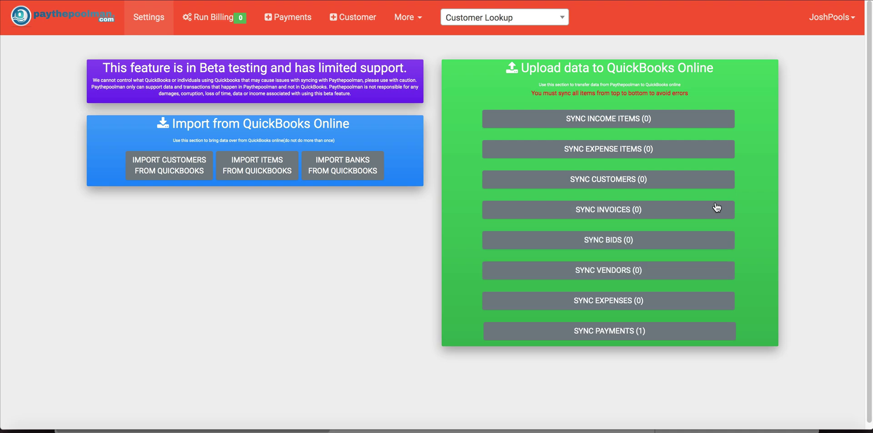
pyautogui.click(637, 332)
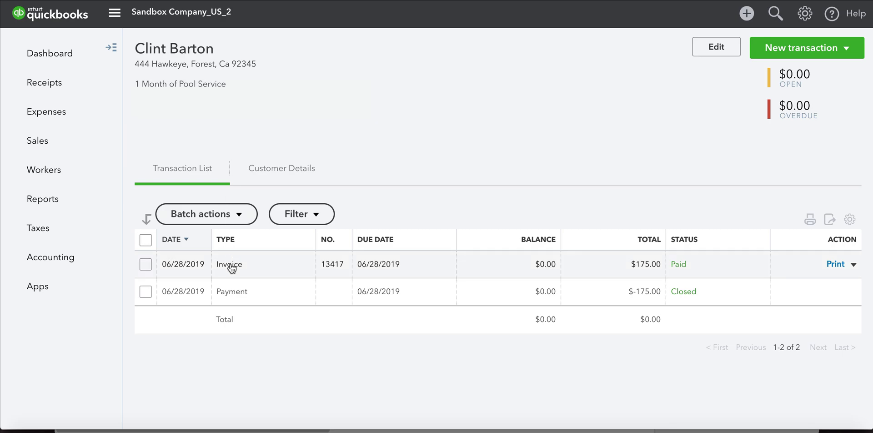
# Step: Open invoice 13417 in QuickBooks to confirm it is Paid with its $175.00 payment Closed
pyautogui.click(687, 260)
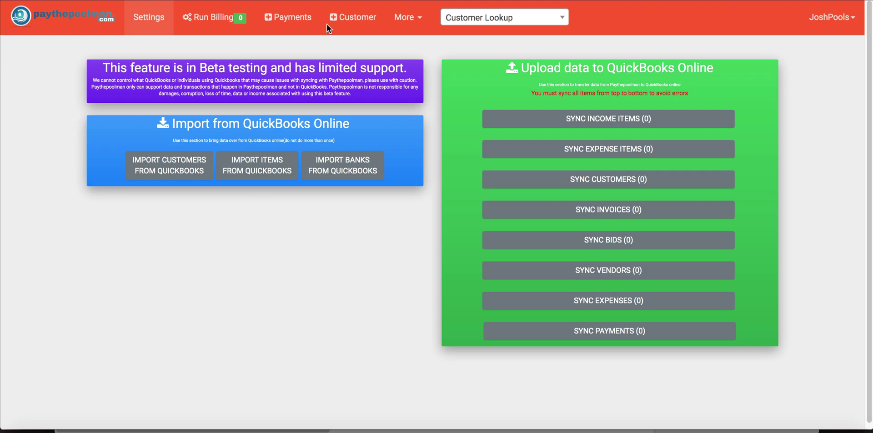
# Step: Go to Expense Logging under More and start adding a new expense
pyautogui.click(408, 17)
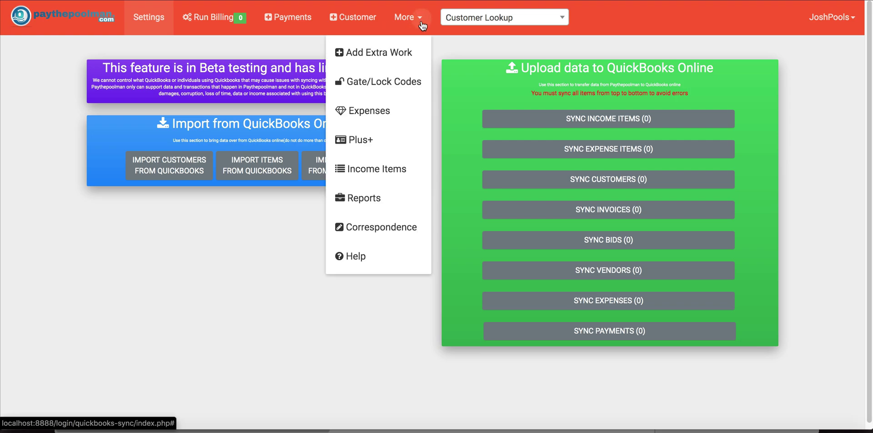
pyautogui.click(403, 114)
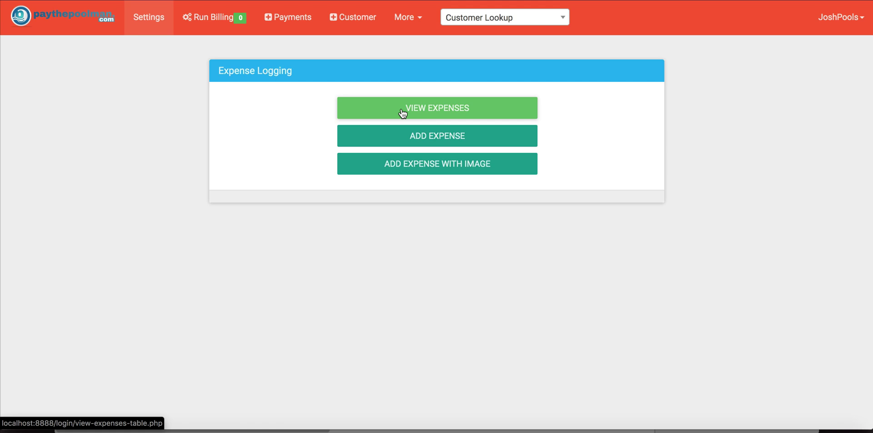
pyautogui.click(419, 140)
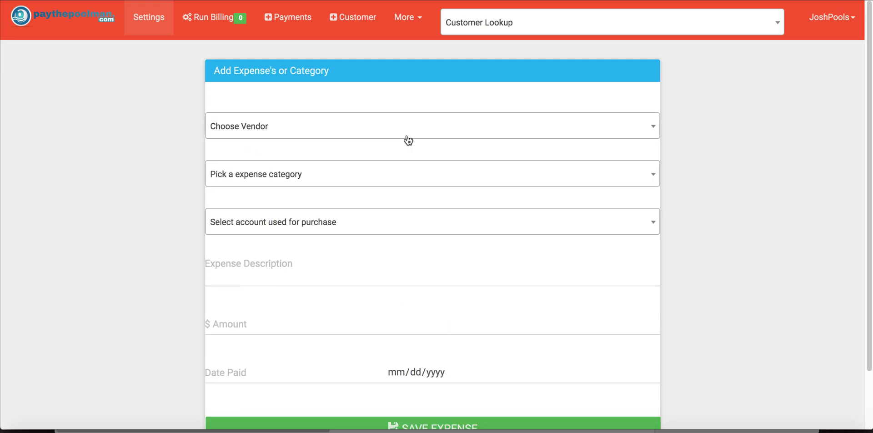
# Step: Set vendor Ace Hardware, category Cost of Goods Sold, and account Wells Fargo Business Checking
pyautogui.click(381, 132)
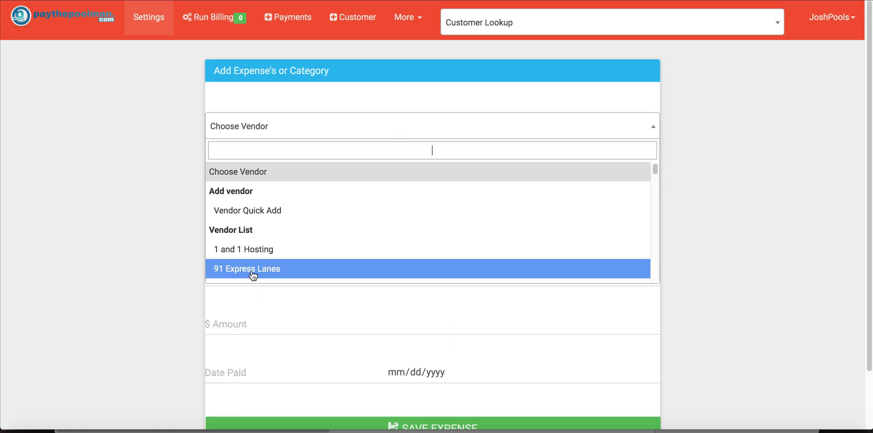
pyautogui.scroll(-3, 253, 274)
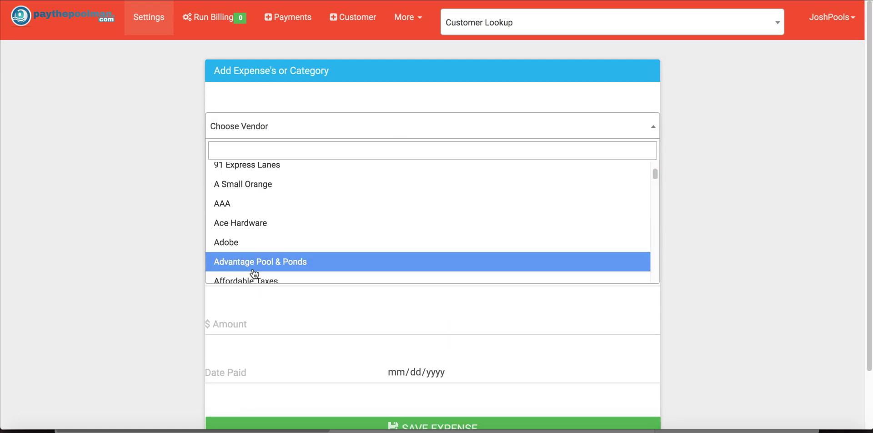
pyautogui.click(252, 227)
pyautogui.click(288, 179)
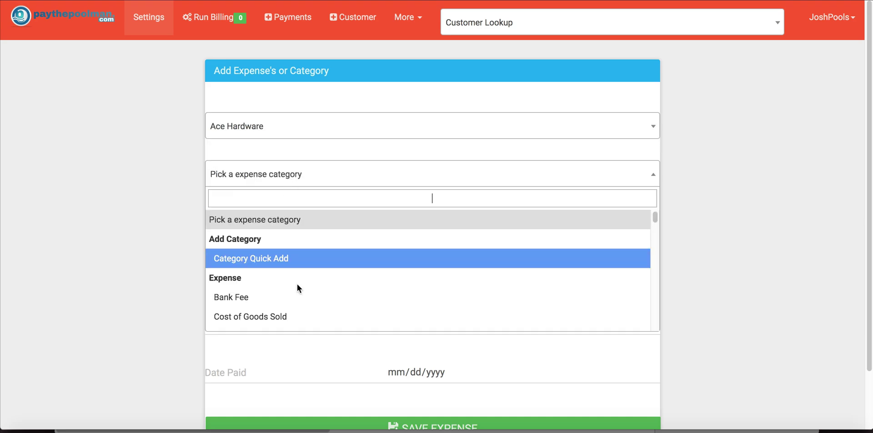
pyautogui.click(281, 315)
pyautogui.click(279, 220)
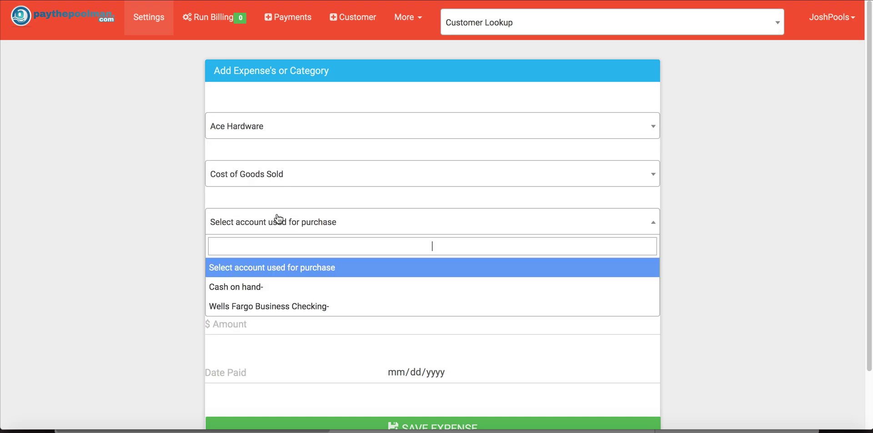
pyautogui.click(279, 220)
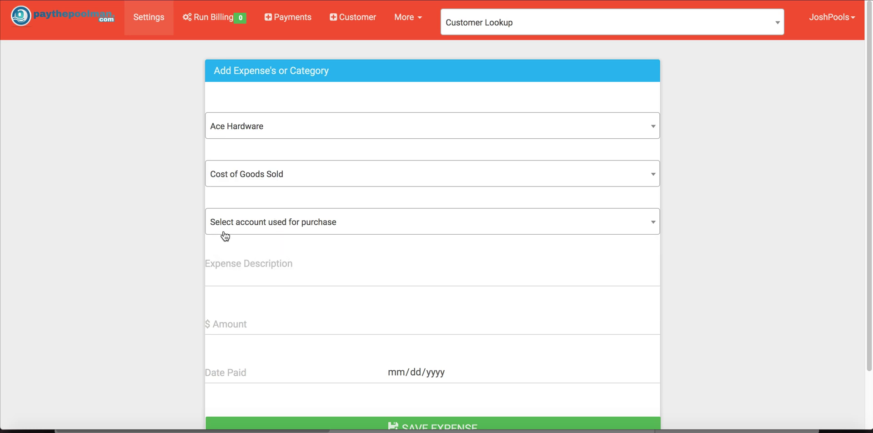
pyautogui.click(392, 226)
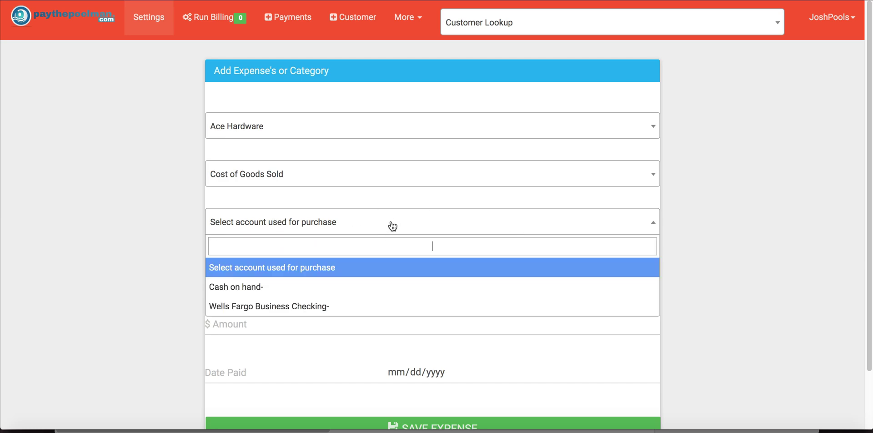
pyautogui.click(274, 302)
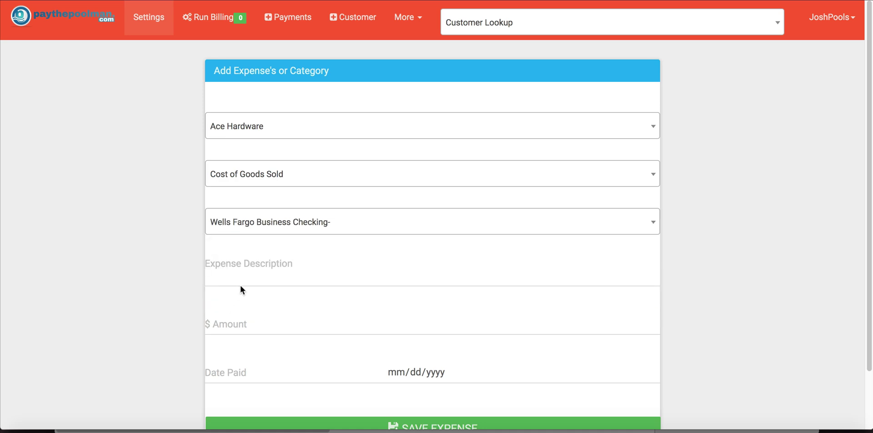
# Step: Enter description 'test', amount 11.00, date paid 06/28/2019, and save the expense
pyautogui.click(275, 275)
pyautogui.write('test')
pyautogui.click(426, 323)
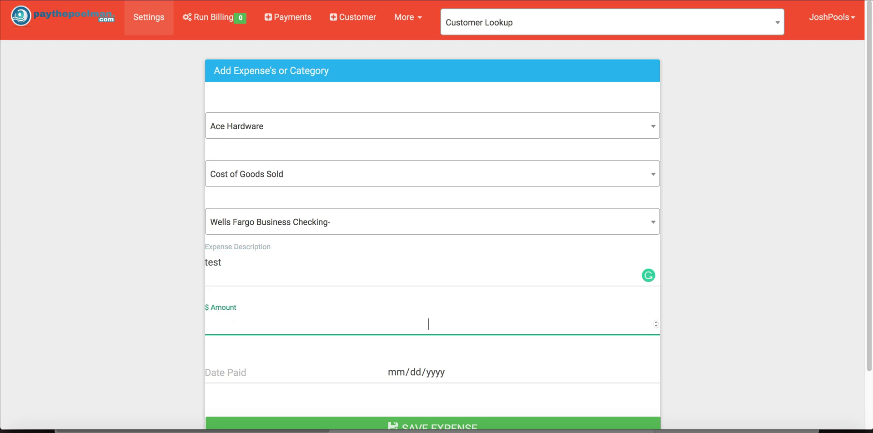
pyautogui.write('11.00')
pyautogui.click(651, 369)
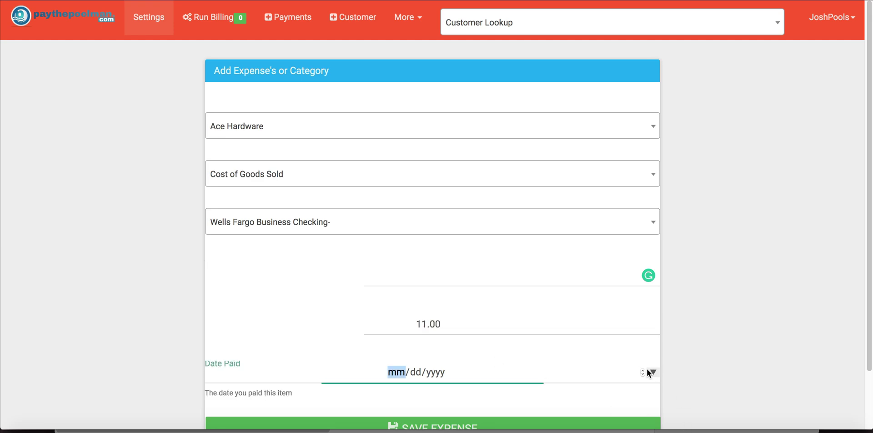
pyautogui.click(652, 372)
pyautogui.click(421, 422)
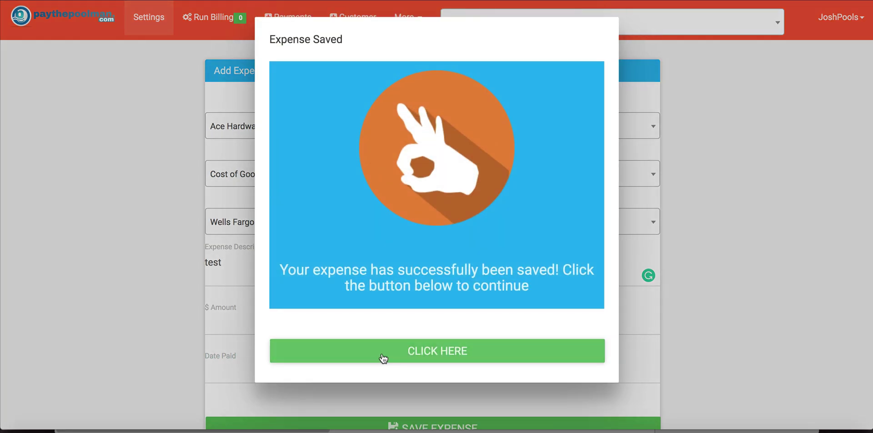
pyautogui.click(382, 353)
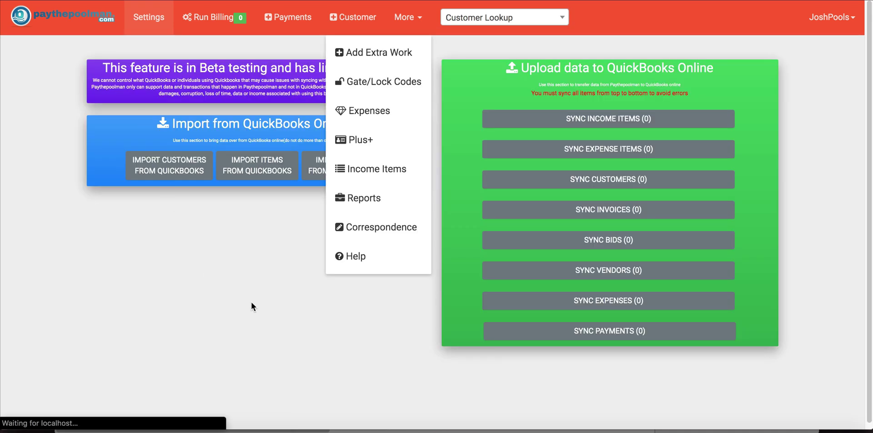
# Step: Sync the one pending expense from the sync page to QuickBooks Online
pyautogui.click(319, 328)
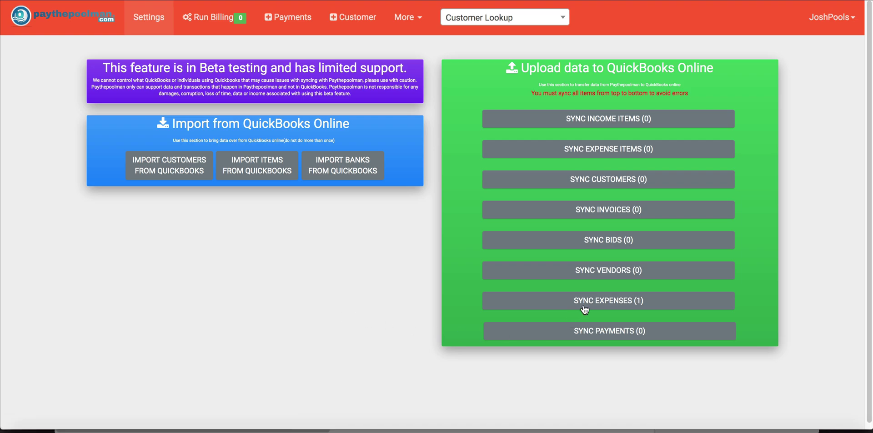
pyautogui.click(664, 305)
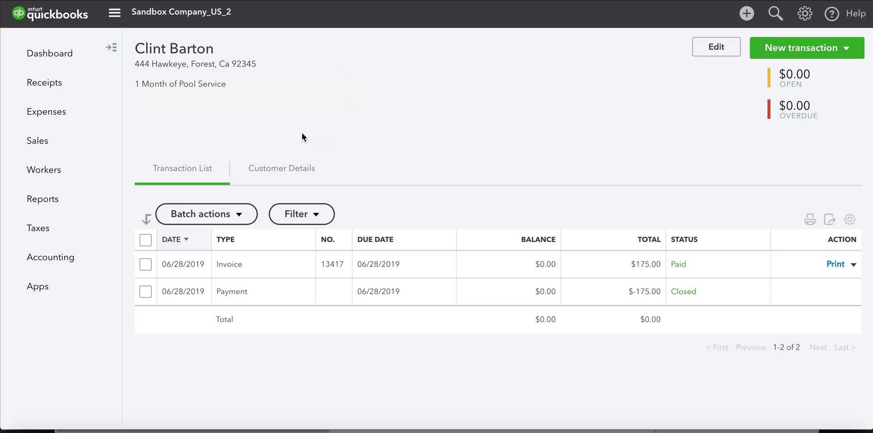
# Step: Check the $11.00 Ace Hardware expense in Expense Transactions, then Wells Fargo's $-11.00 on the Dashboard
pyautogui.moveTo(41, 114)
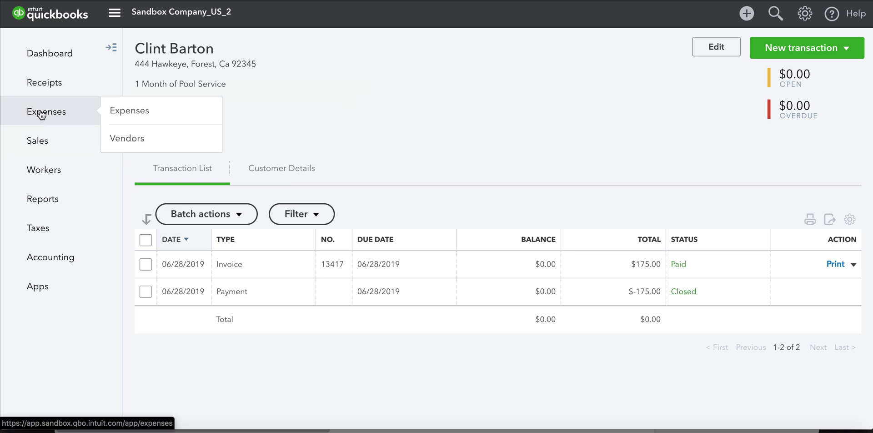
pyautogui.click(42, 115)
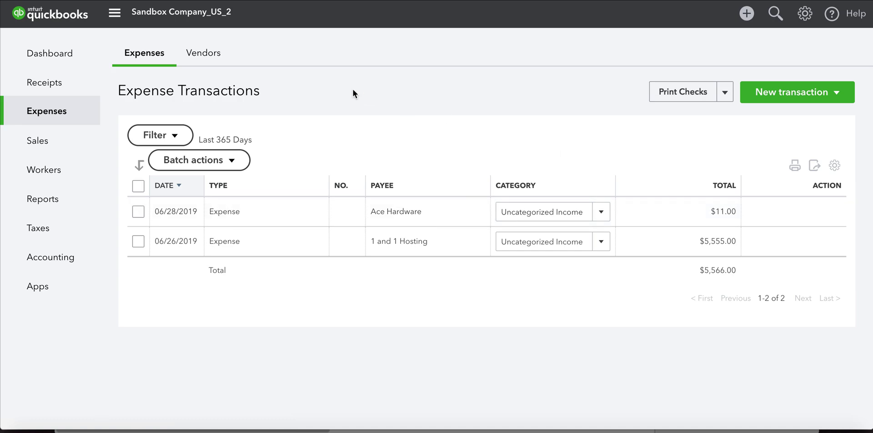
pyautogui.click(50, 22)
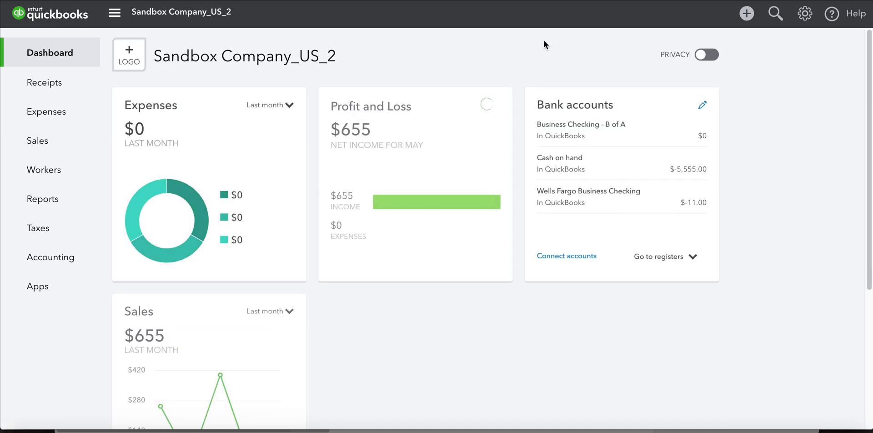